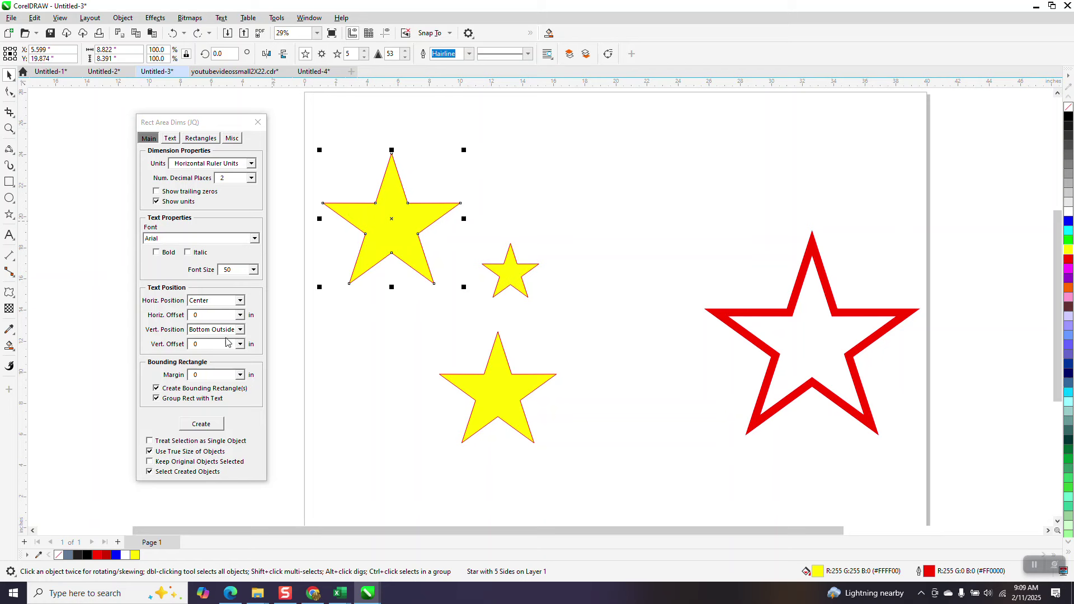
Create rectangular area dimensions with bounding rectangles for all three yellow stars
left_click(202, 425)
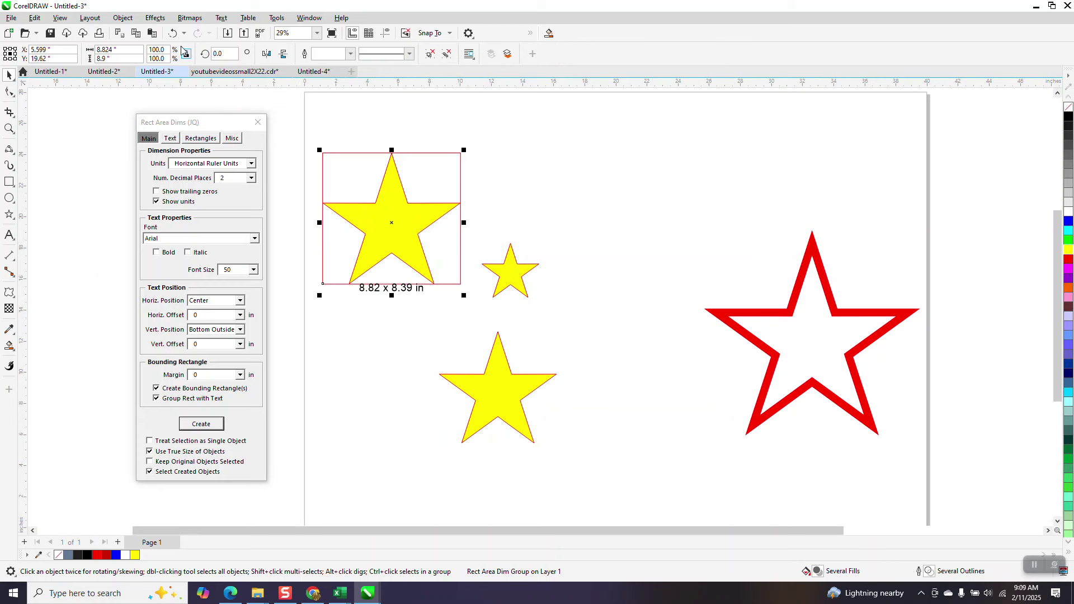
left_click(172, 33)
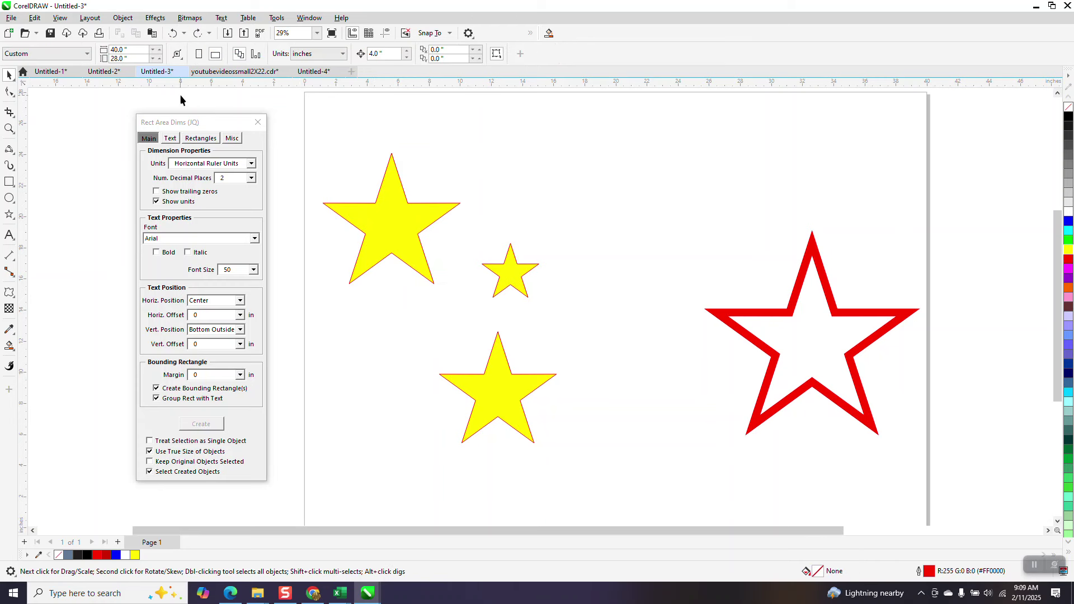
left_click_drag(327, 222, 616, 465)
left_click(209, 426)
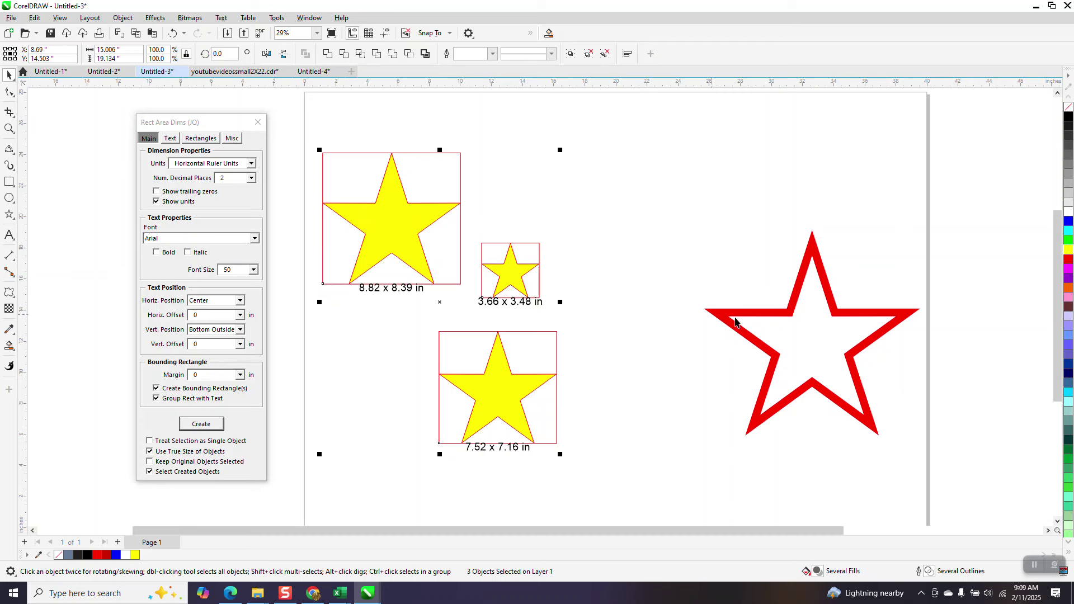
Move the red outlined star toward the upper left on the page and create its area dimension
left_click_drag(738, 307, 672, 229)
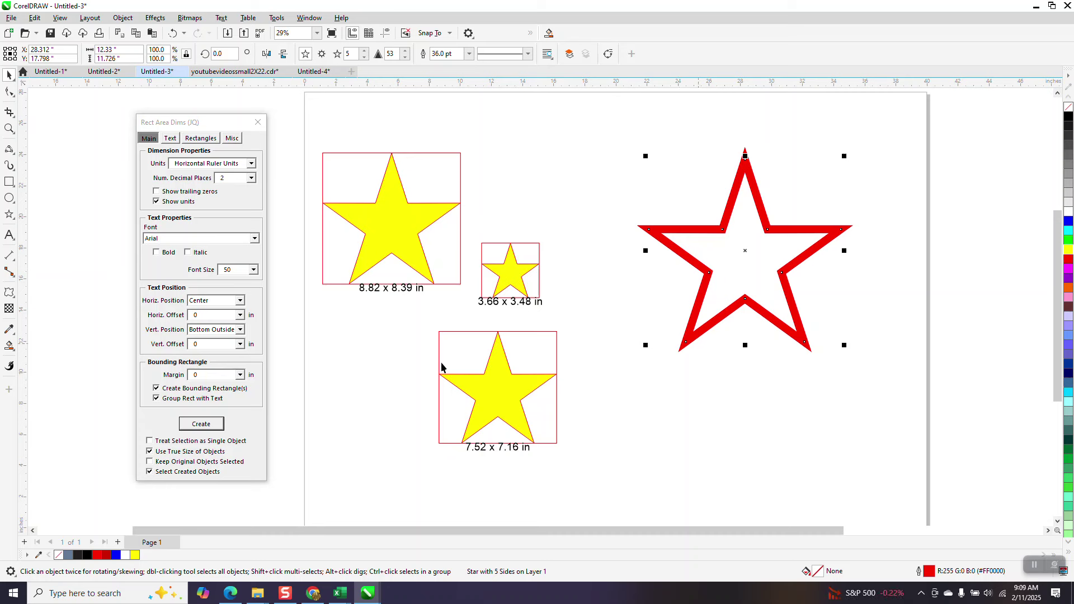
left_click(215, 426)
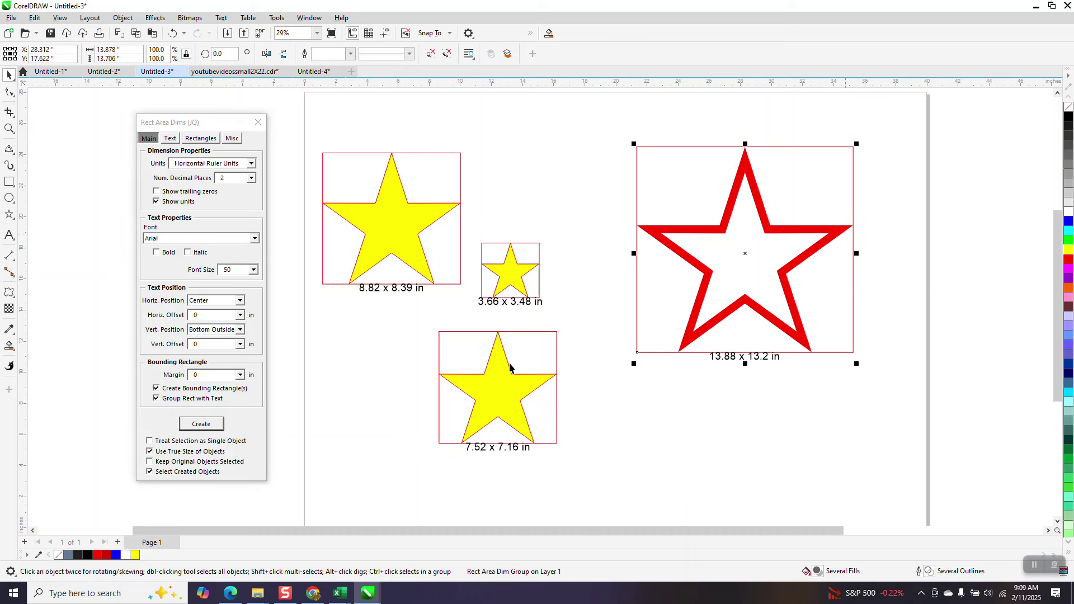
Undo the red star's dimension and recreate it with Use True Size of Objects turned off
left_click(149, 452)
left_click(173, 33)
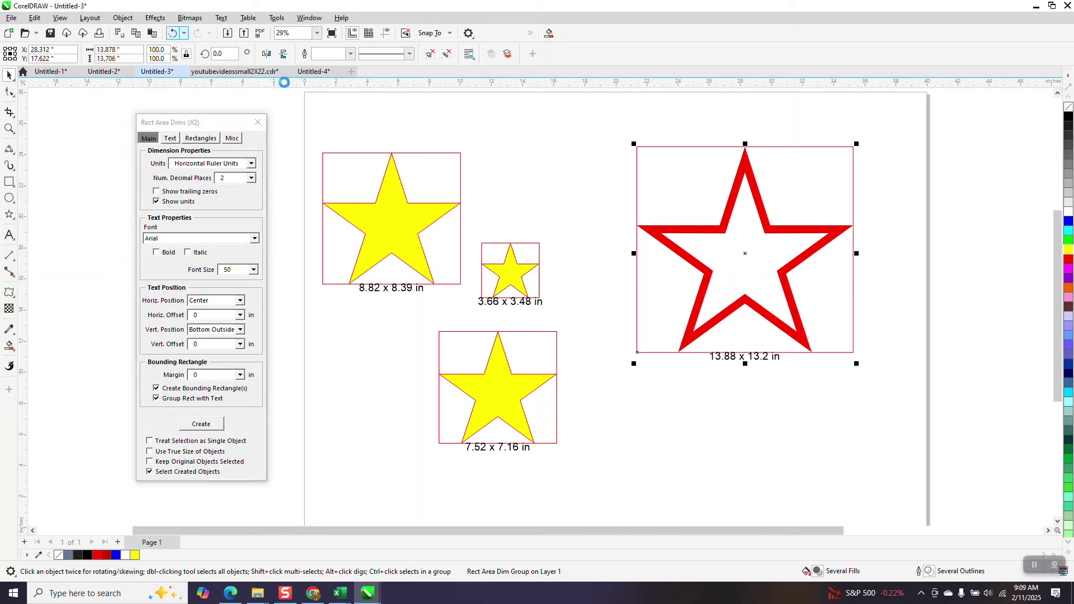
left_click(695, 240)
left_click(201, 423)
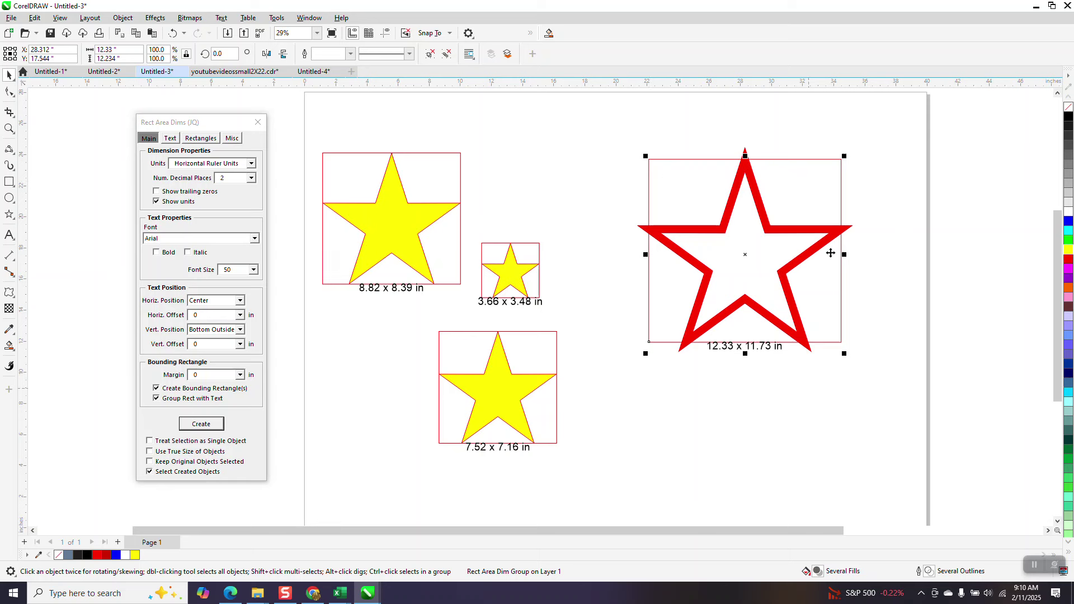
Undo the red star's last dimension and recreate it with Use True Size of Objects turned on
left_click(173, 33)
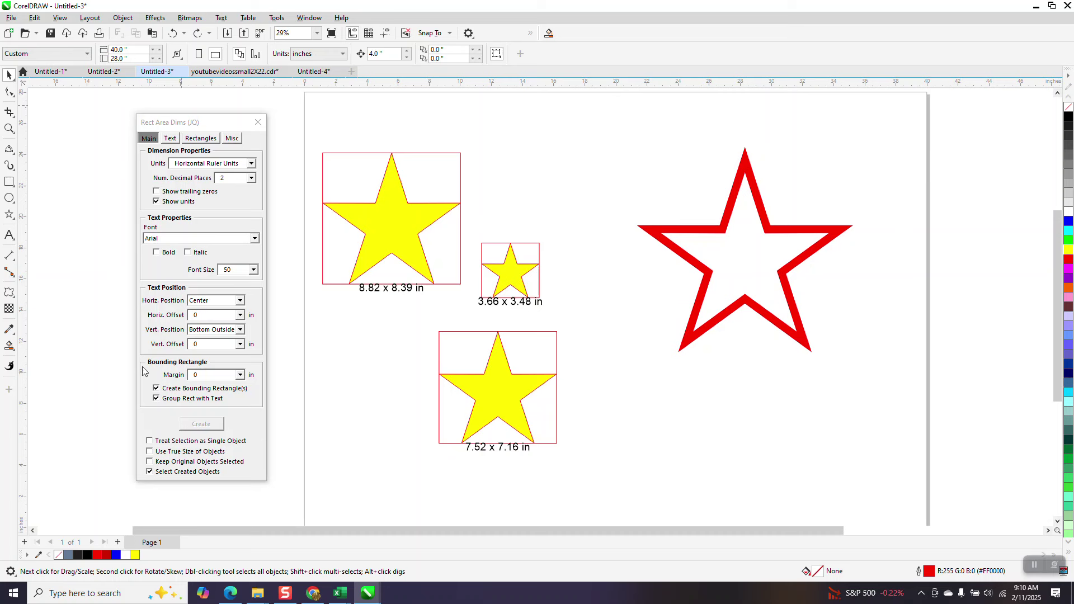
left_click(151, 452)
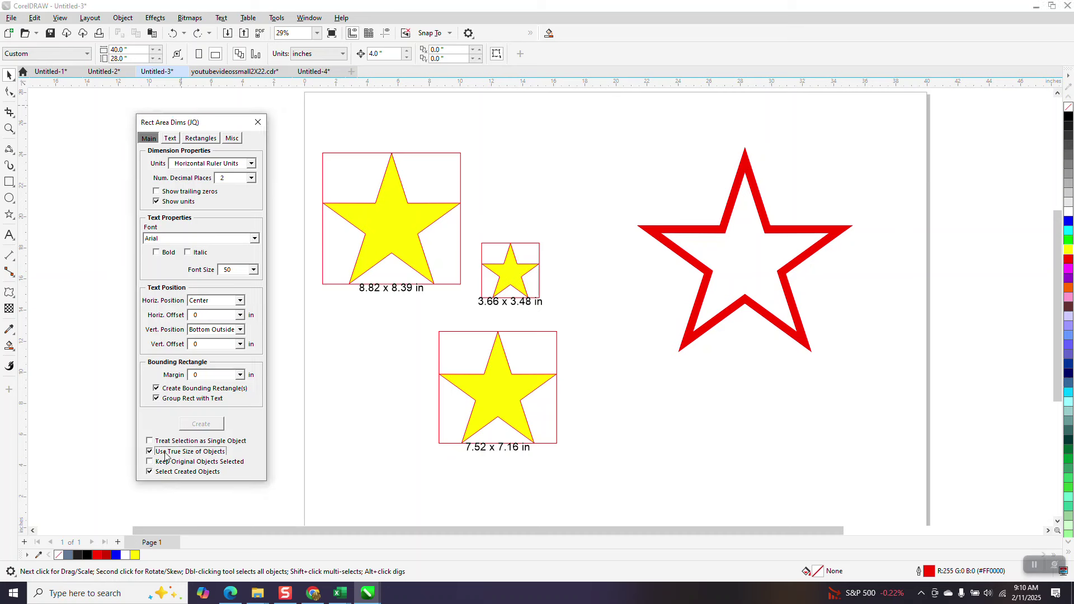
left_click(700, 264)
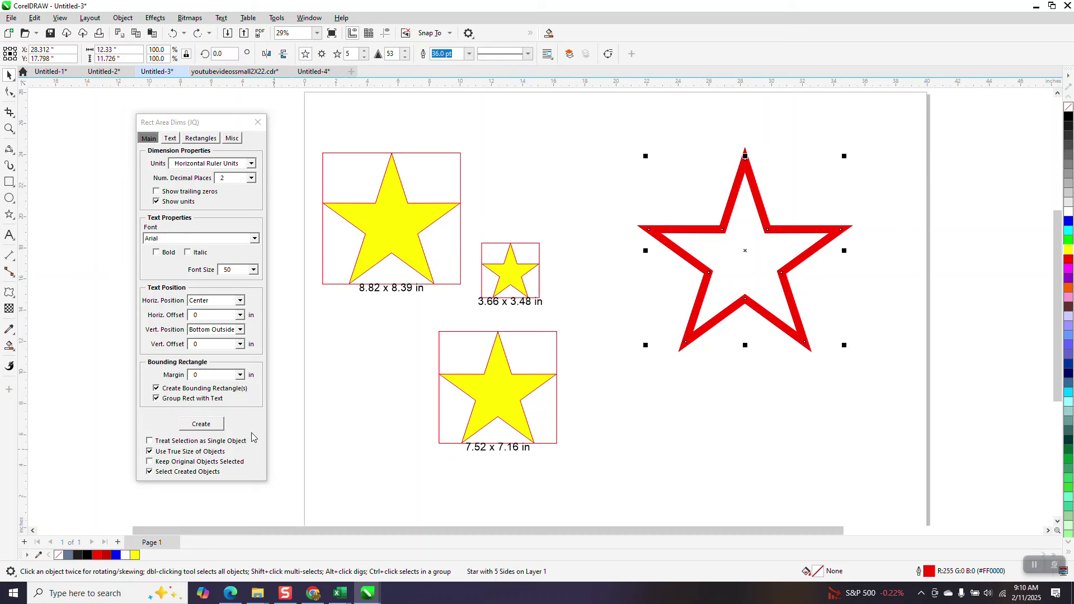
left_click(202, 423)
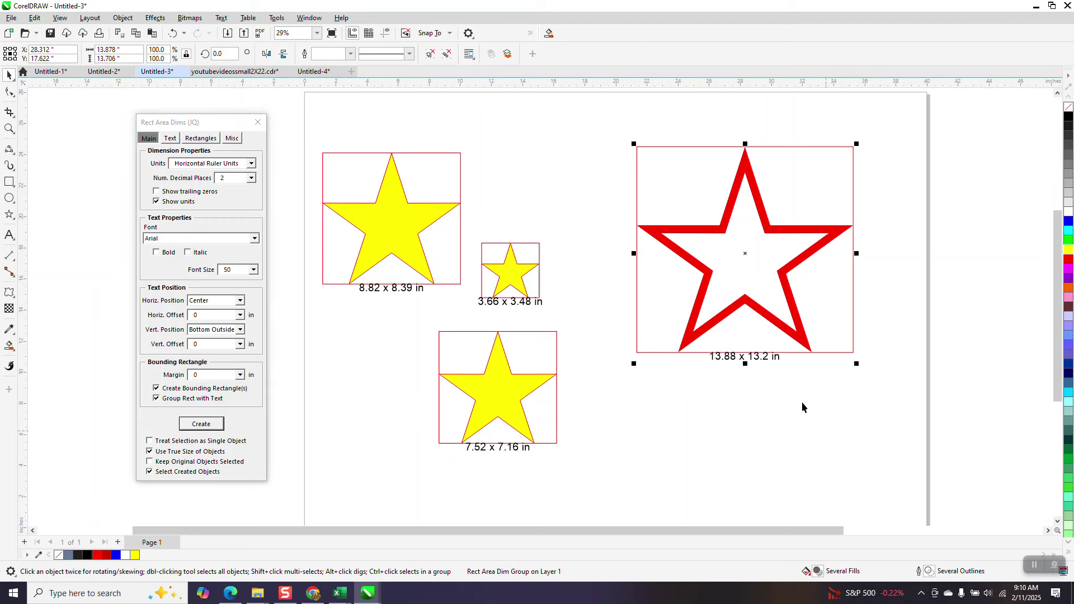
Undo the red star's dimension and recreate it with a bounding rectangle margin of 0.25 in
scroll(769, 438, "down", 2)
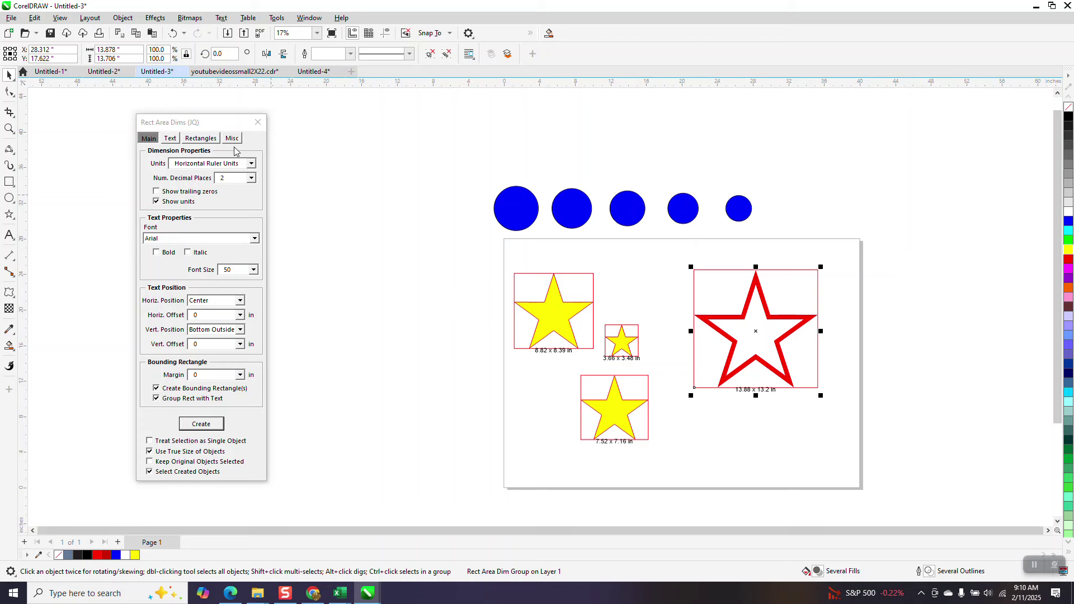
left_click(201, 138)
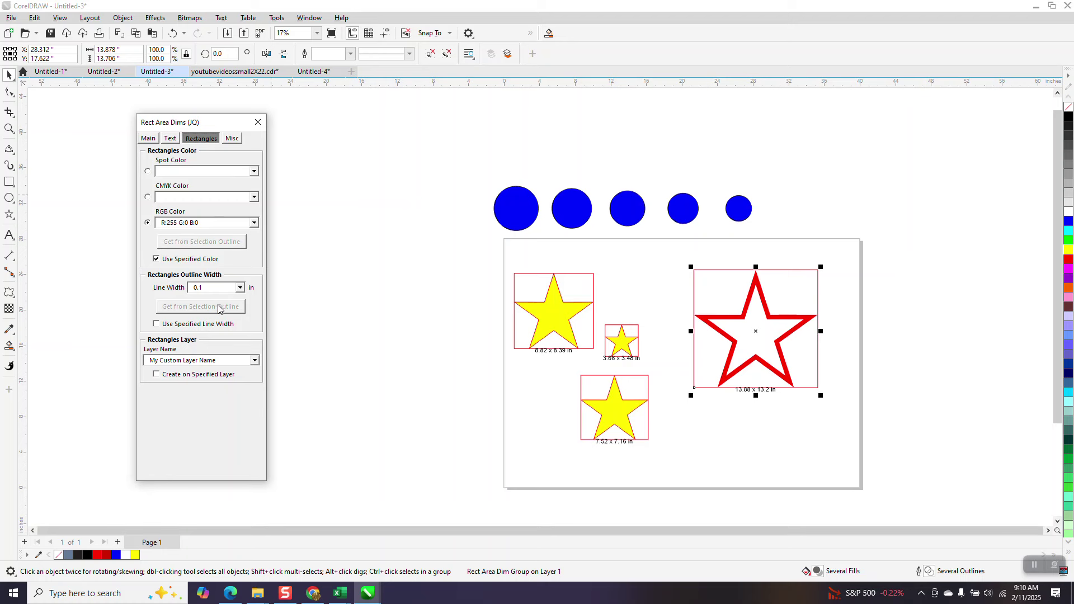
left_click(149, 139)
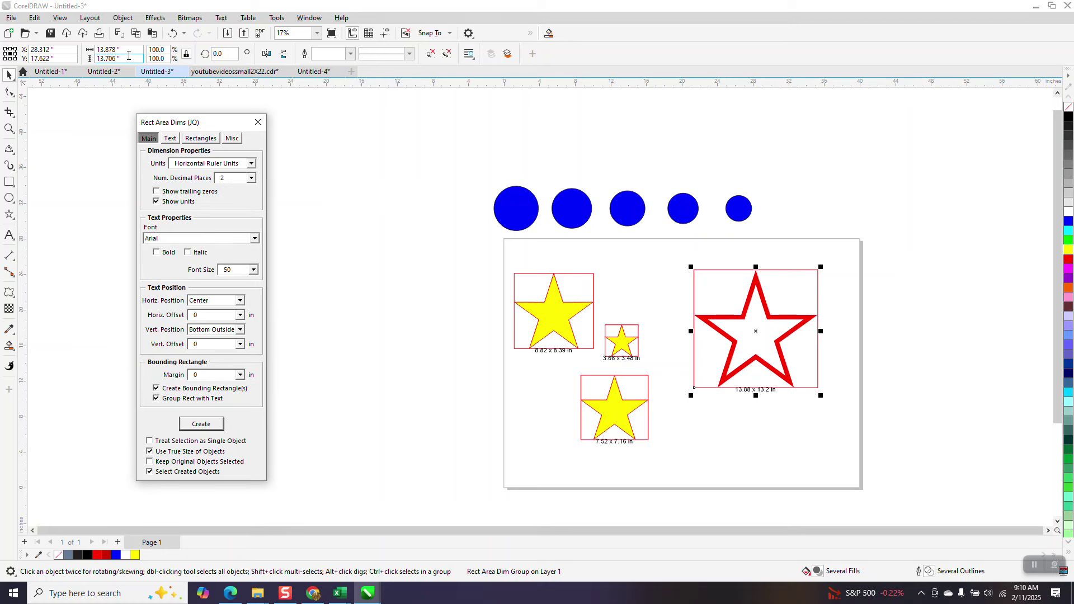
left_click(174, 33)
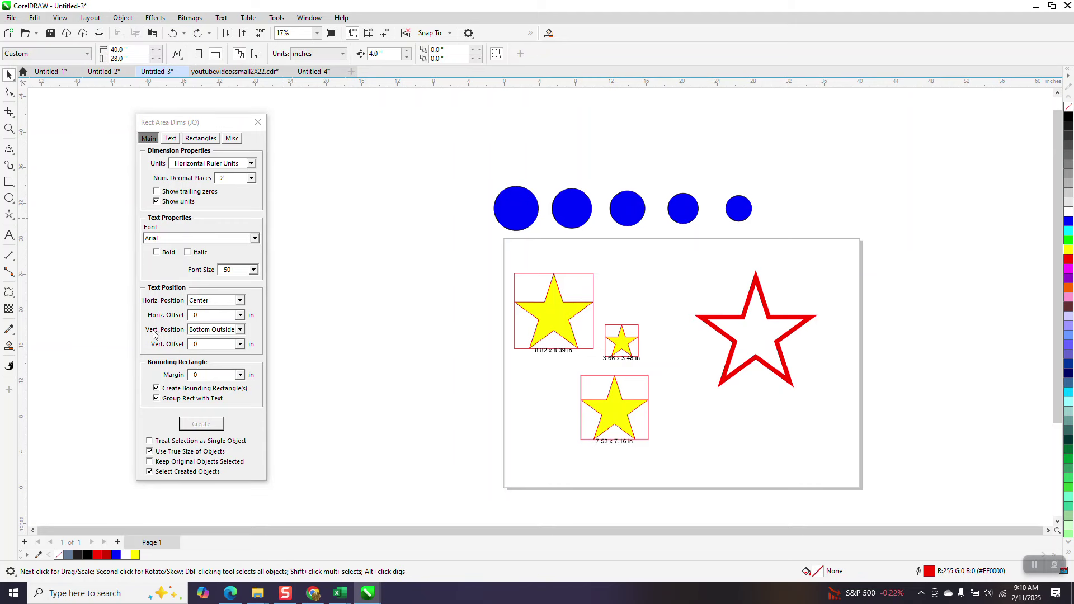
left_click(215, 372)
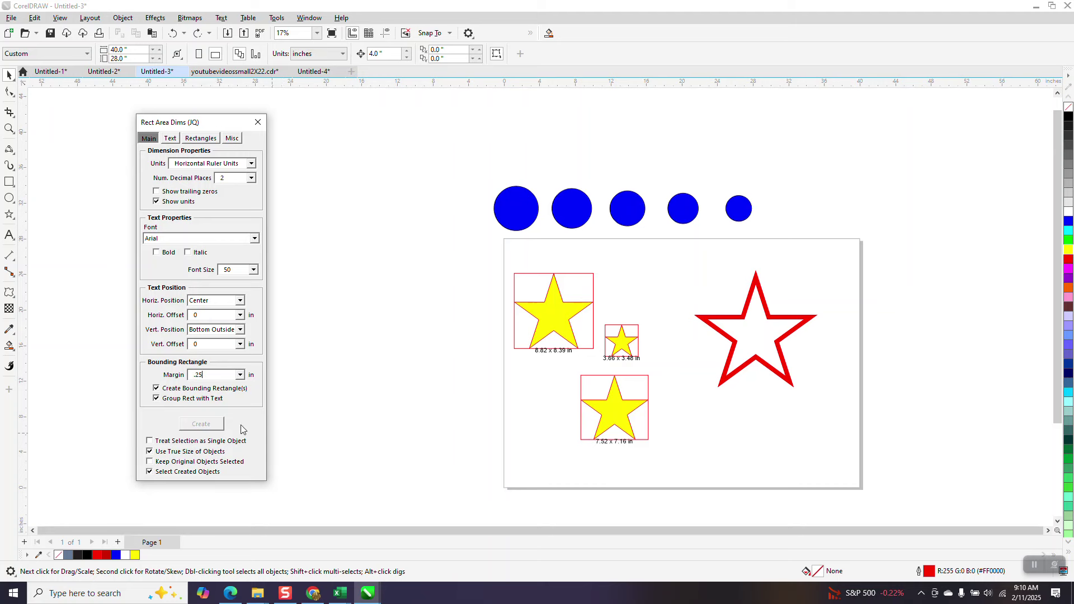
left_click(743, 371)
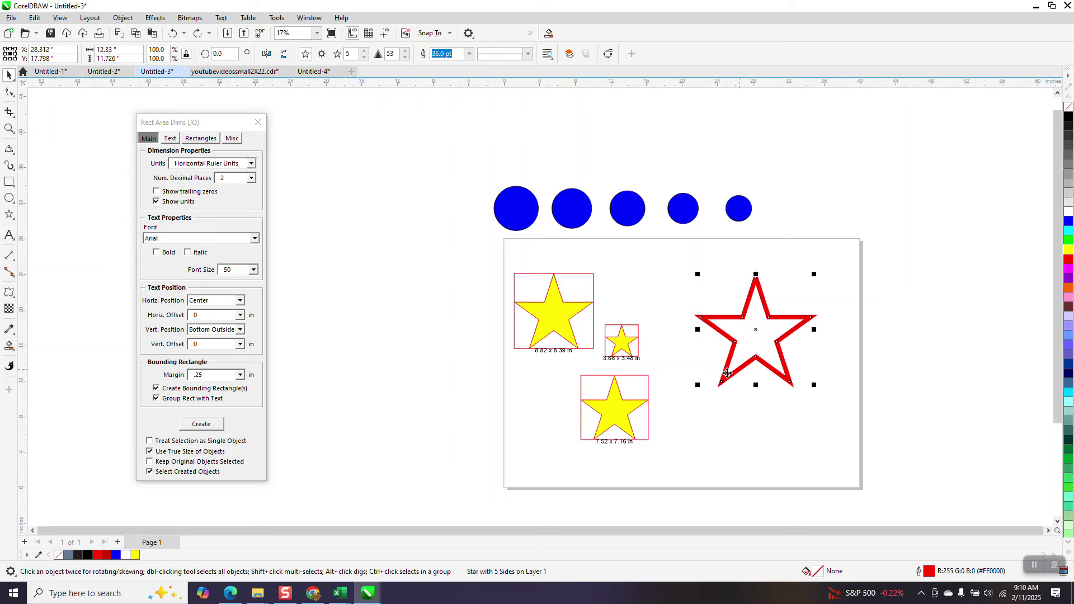
left_click(203, 425)
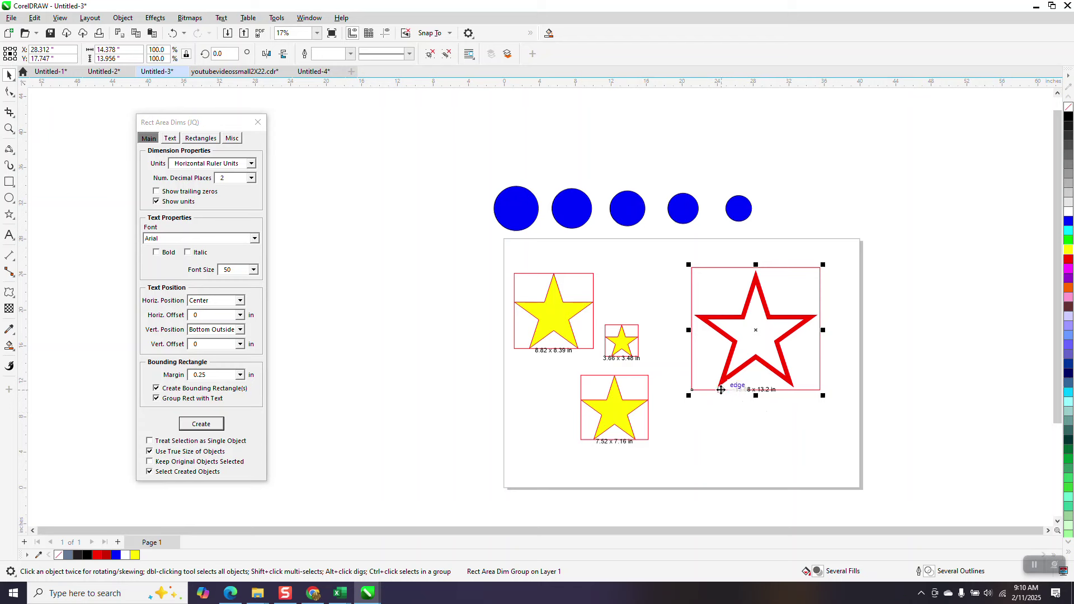
Inspect the red star's dimension text up close, and try deleting all Rect Area Dim text before undoing the deletion
left_click(9, 128)
left_click_drag(704, 358, 794, 423)
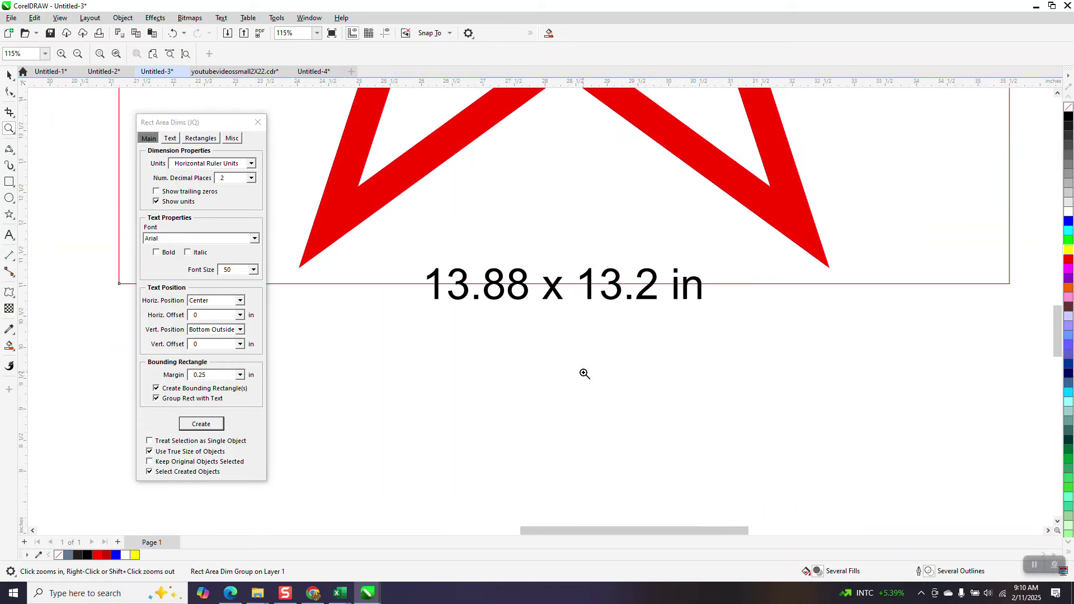
scroll(588, 373, "down", 3)
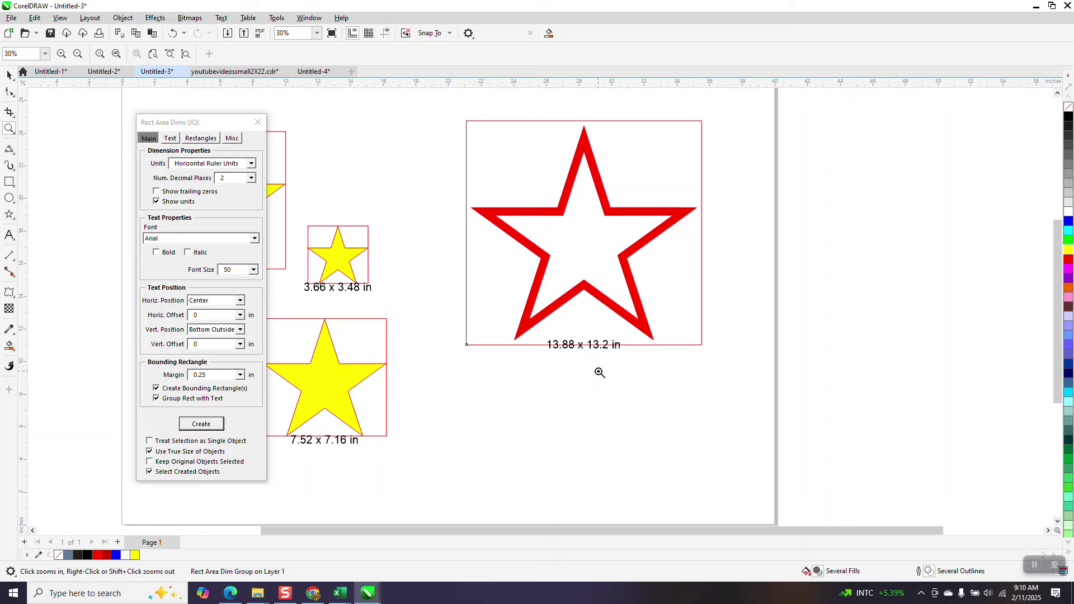
left_click(231, 140)
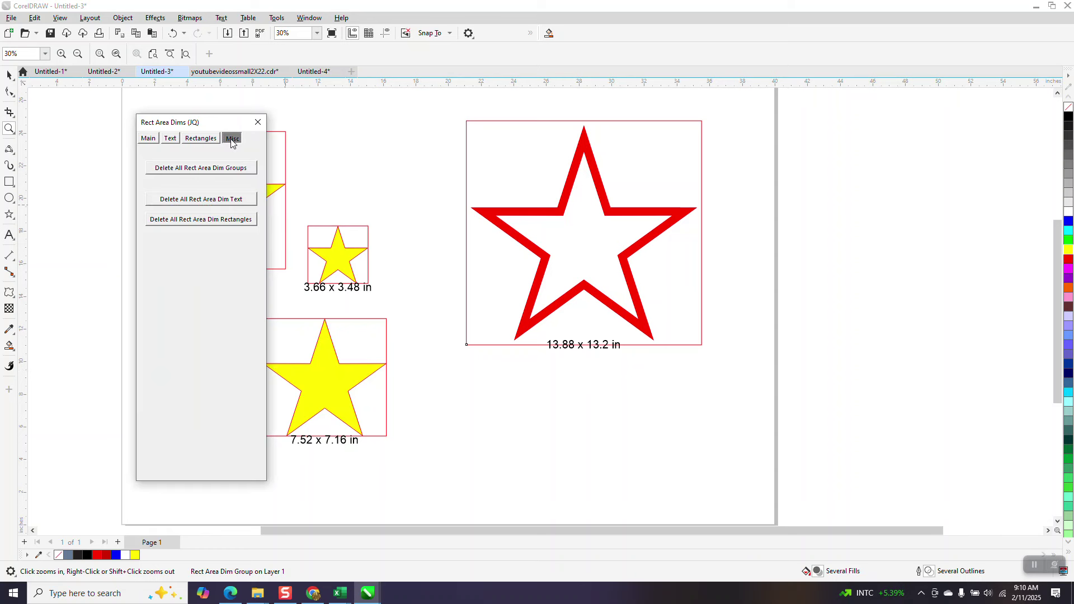
left_click(241, 200)
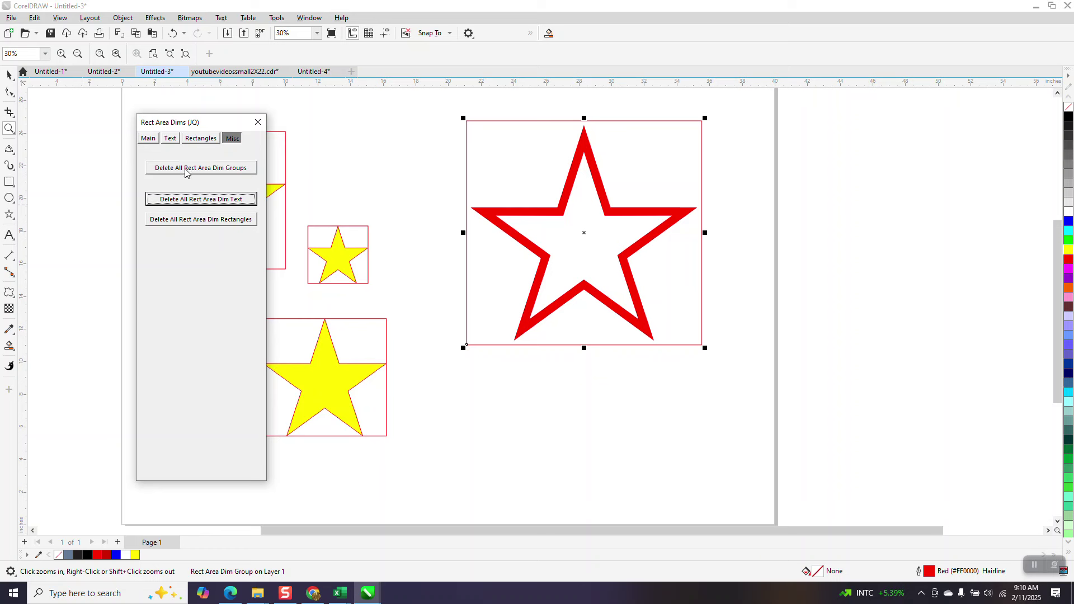
left_click(173, 34)
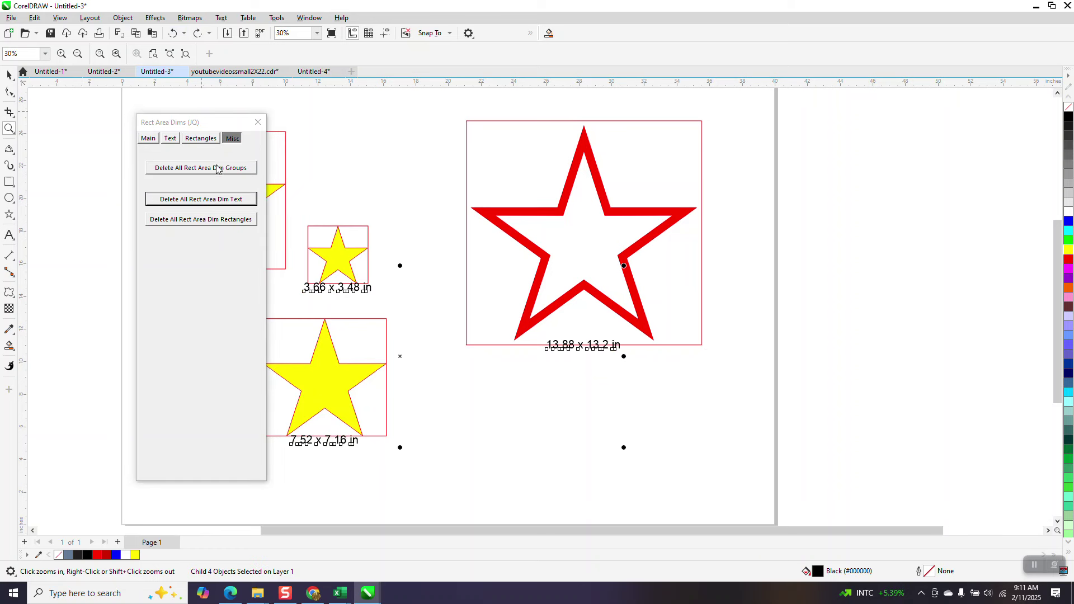
Delete all Rect Area Dim rectangles and move the dialog clear of the yellow stars
left_click(215, 224)
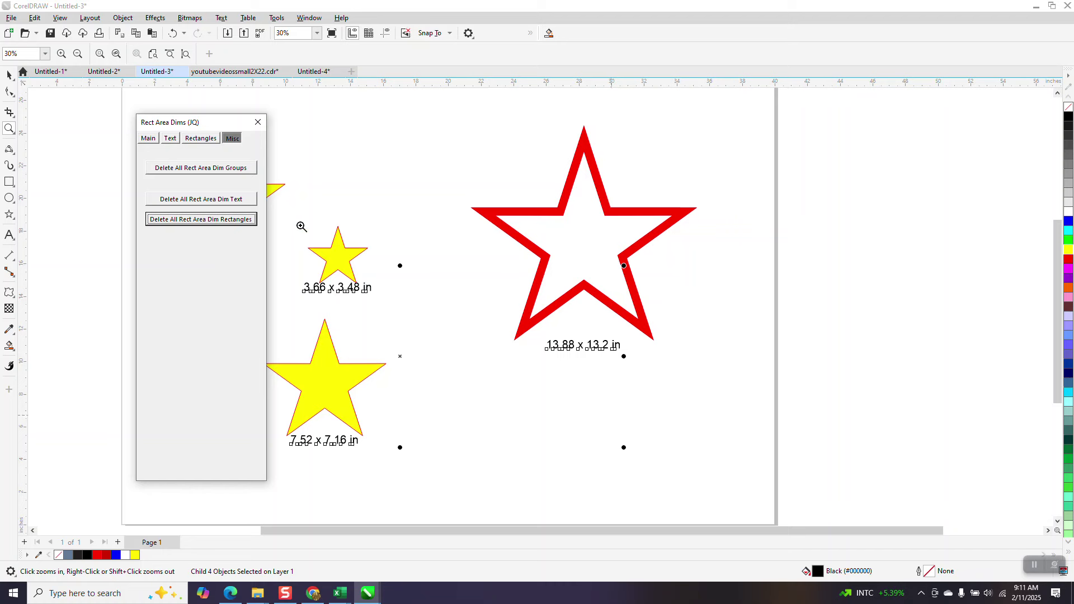
left_click_drag(245, 123, 874, 150)
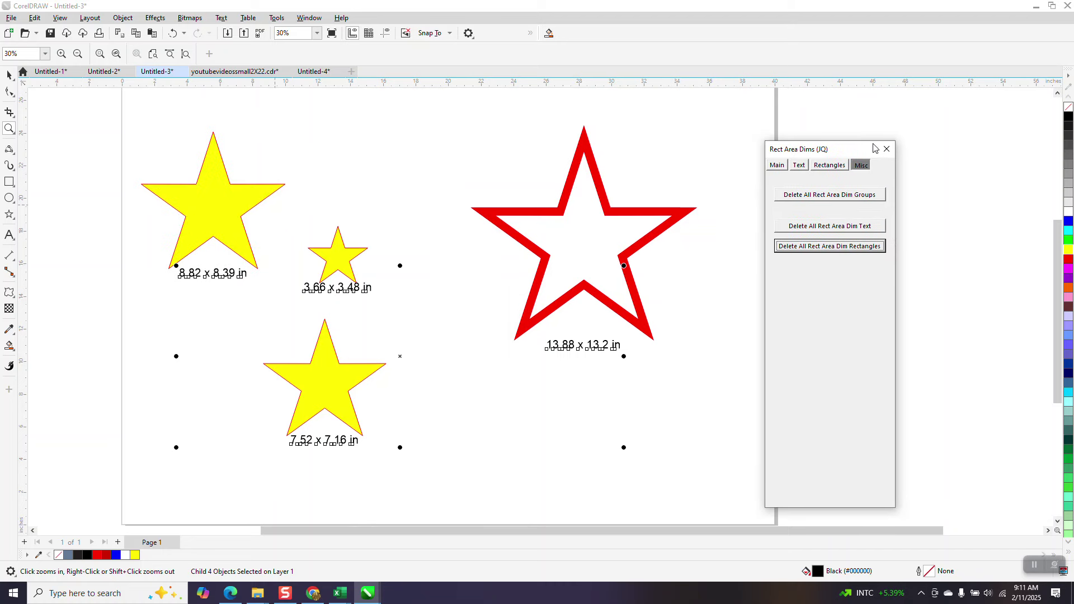
Choose RGB for the dimension text color and set the vertical text position to Top Outside
left_click(799, 165)
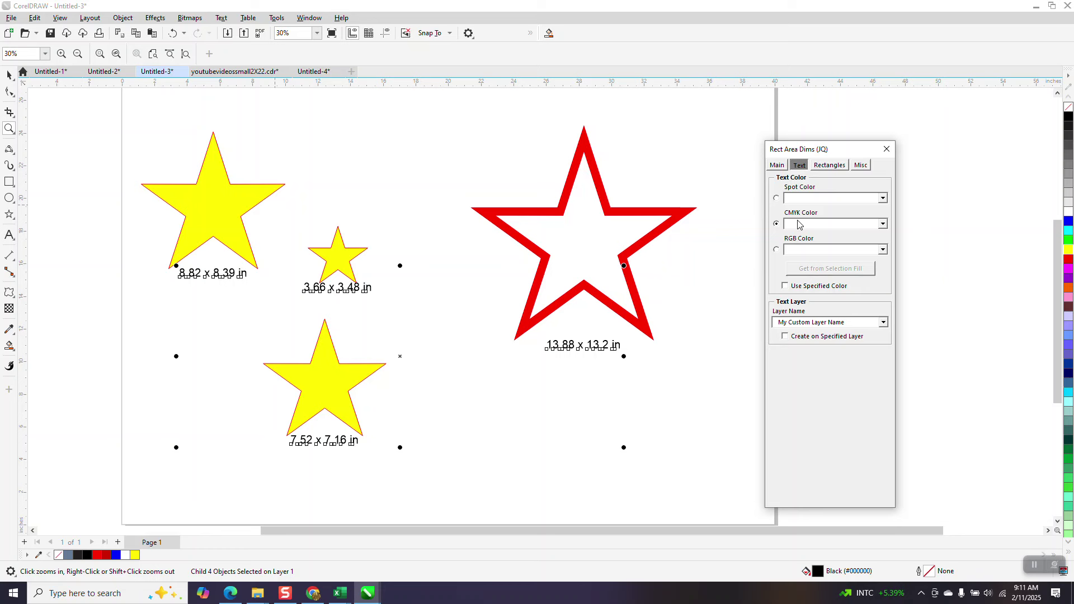
left_click(776, 249)
left_click(781, 168)
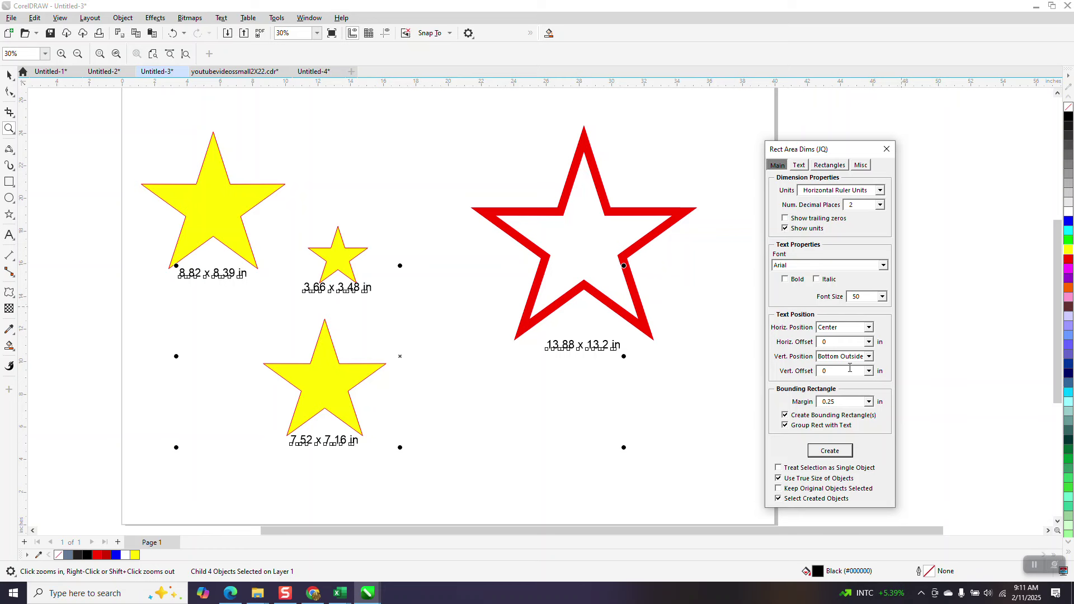
left_click(869, 356)
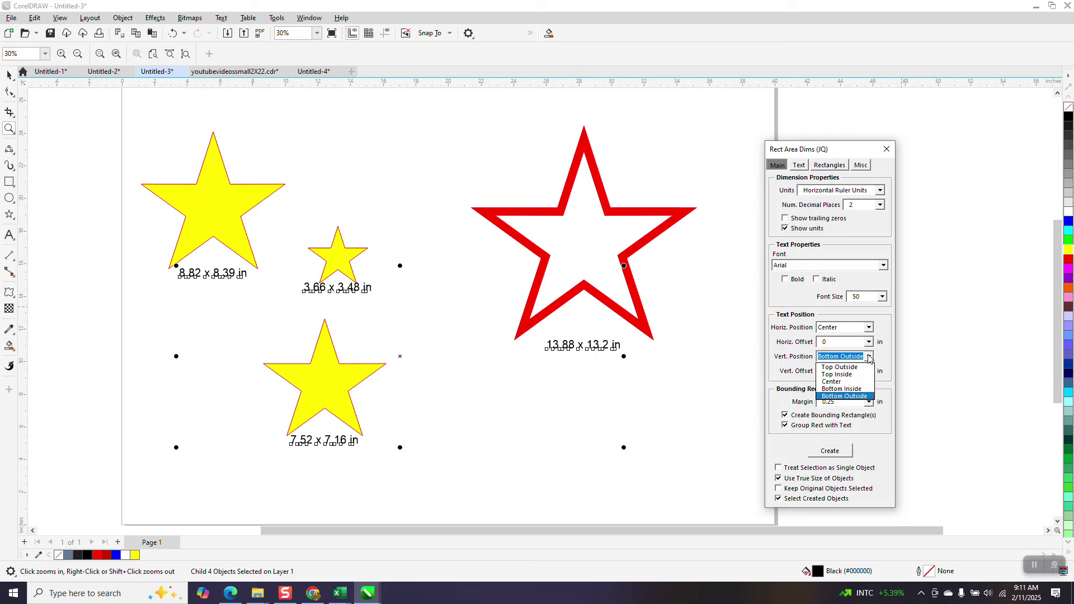
left_click(850, 368)
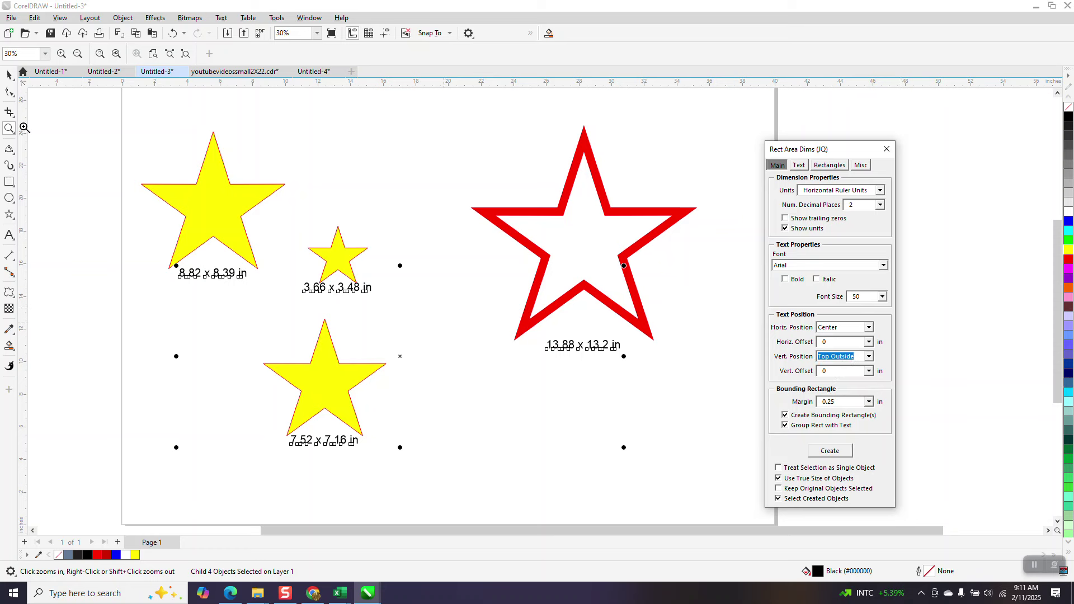
Delete the leftover dimension text below the red star and create a new area dimension for the star
left_click(8, 74)
left_click(579, 347)
left_click(579, 334)
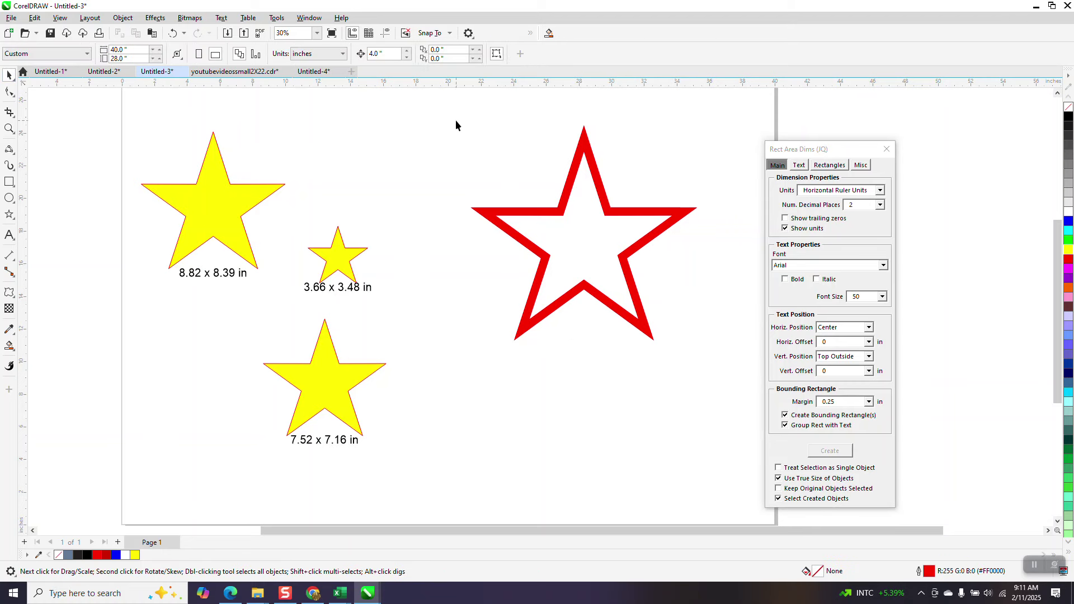
left_click_drag(703, 344, 744, 405)
left_click(829, 450)
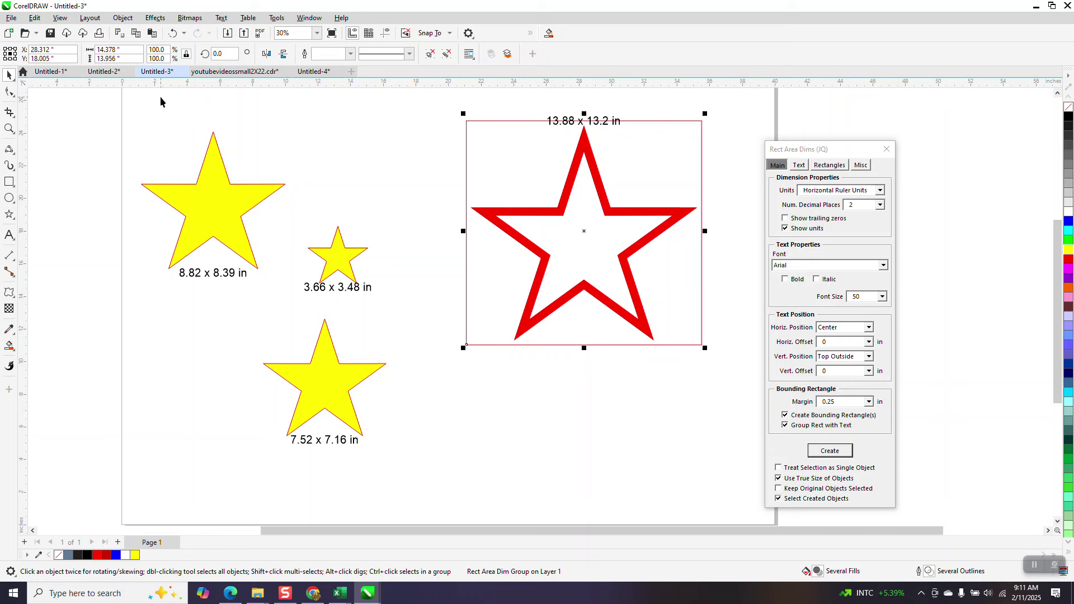
Undo the red star's dimension and recreate it with a vertical text offset of 0.5 in
left_click(174, 33)
double_click(832, 371)
type(".5")
left_click(649, 333)
left_click(835, 452)
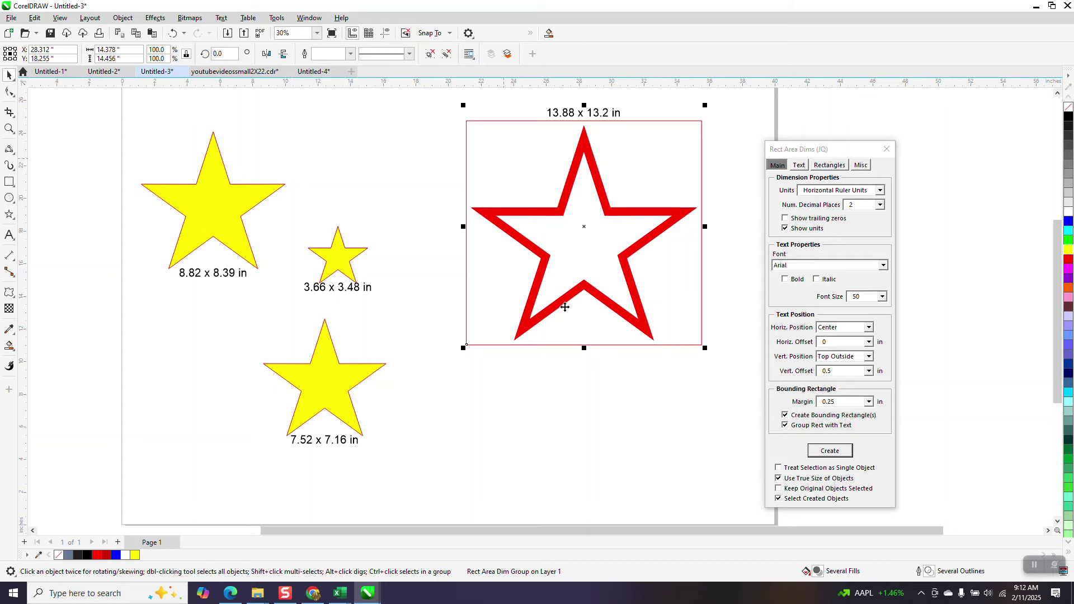
Select the five blue circles above the page and create an area dimension for each
scroll(587, 326, "down", 1)
scroll(648, 334, "down", 1)
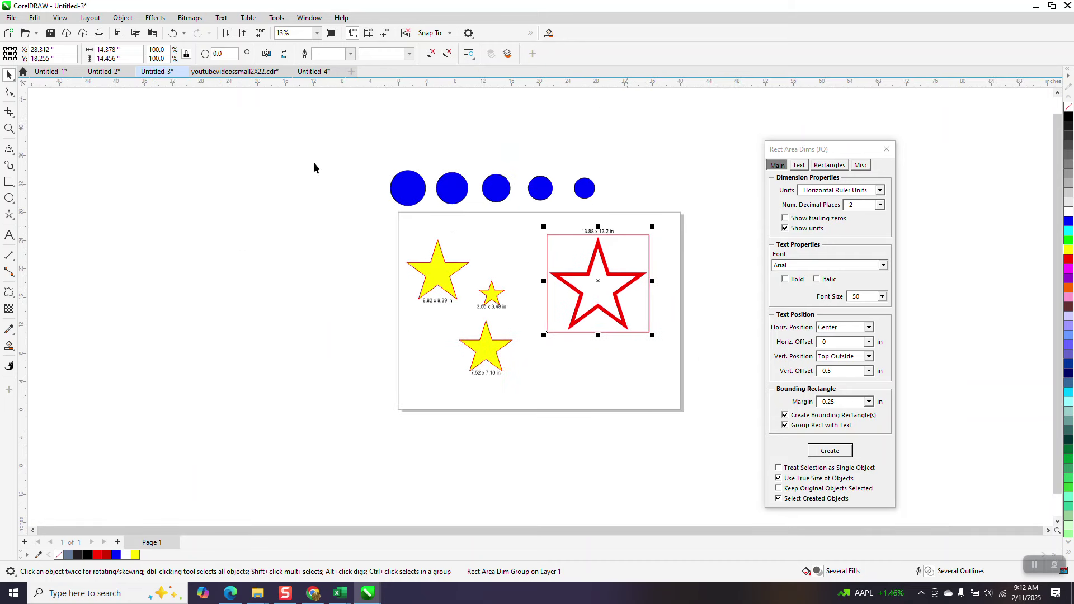
left_click(9, 129)
left_click_drag(372, 154, 646, 234)
scroll(442, 218, "down", 1)
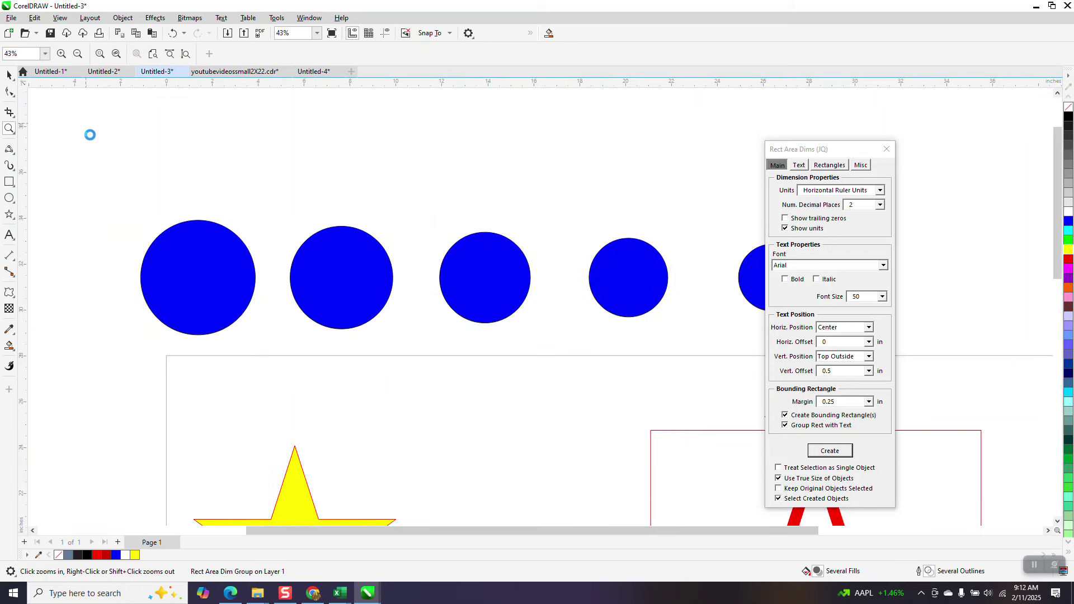
scroll(40, 106, "down", 1)
left_click(9, 74)
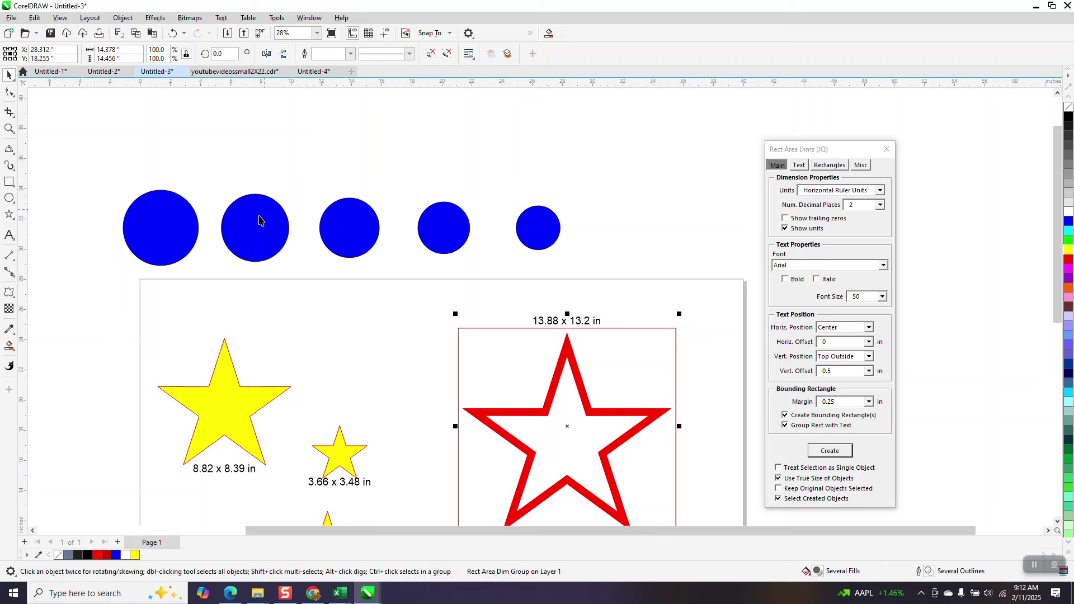
left_click(184, 227)
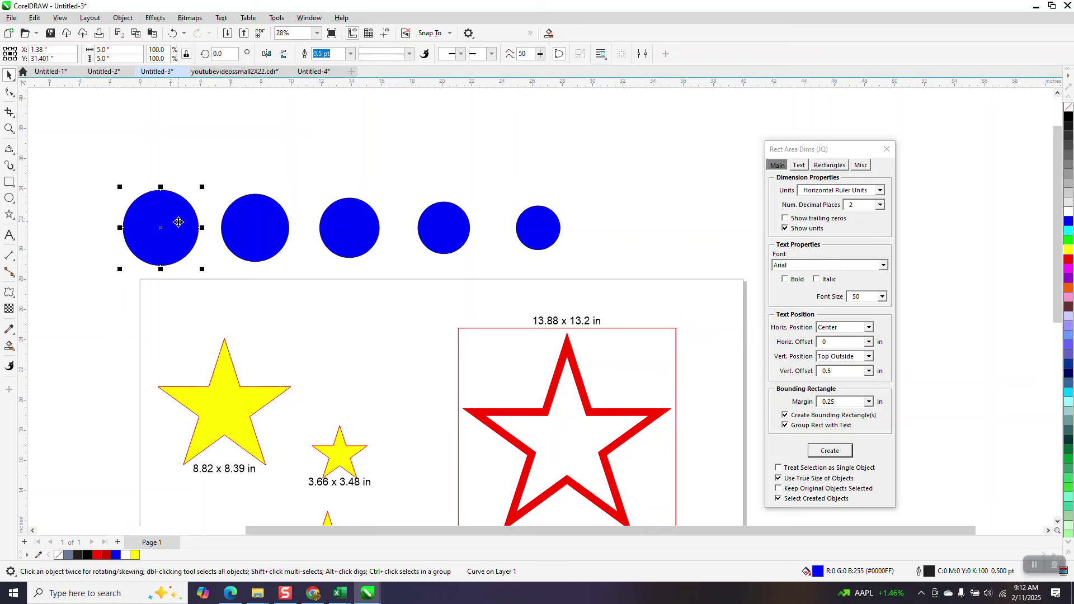
left_click(246, 226)
left_click_drag(94, 141, 580, 294)
left_click(838, 456)
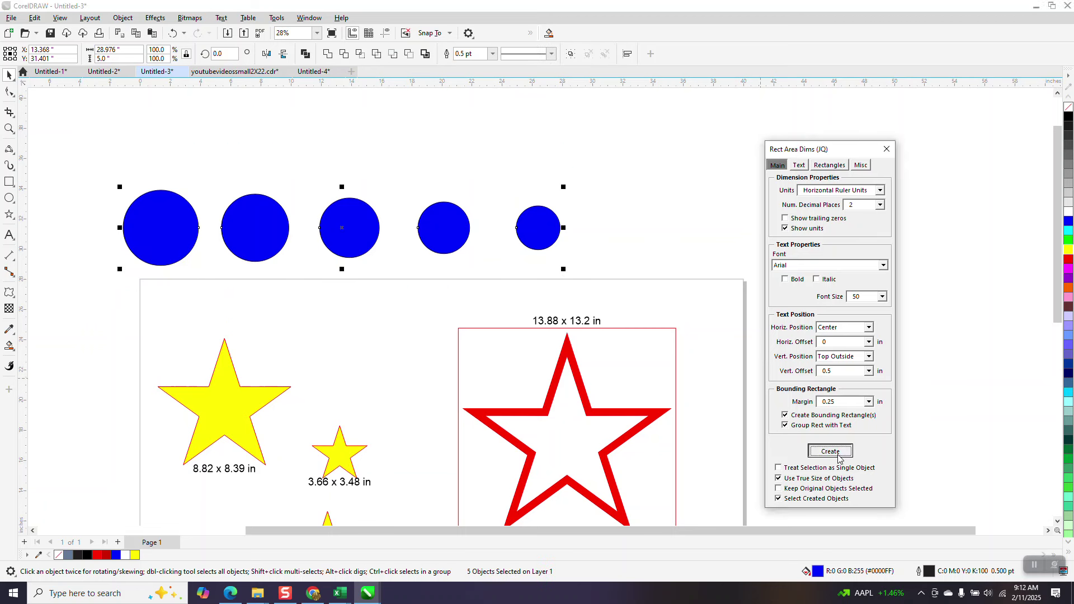